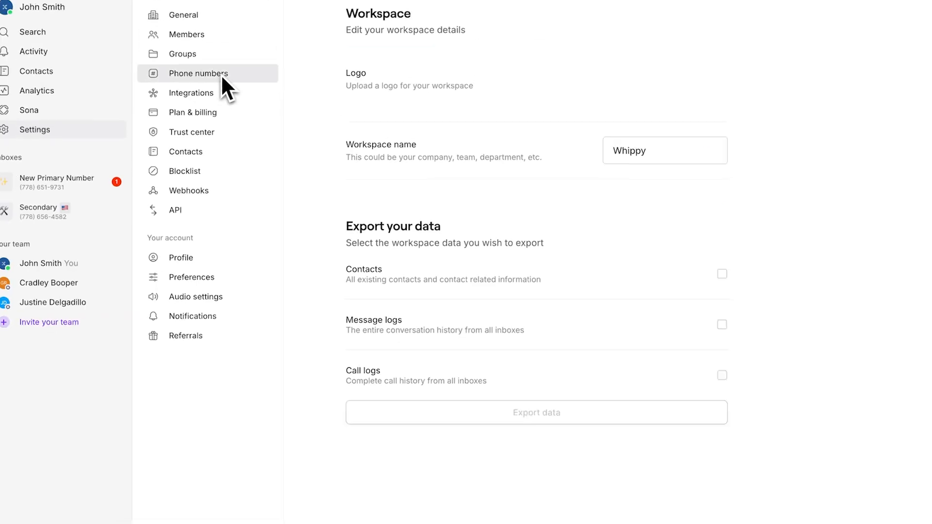
{"action": "left_click", "coordinate": [224, 81]}
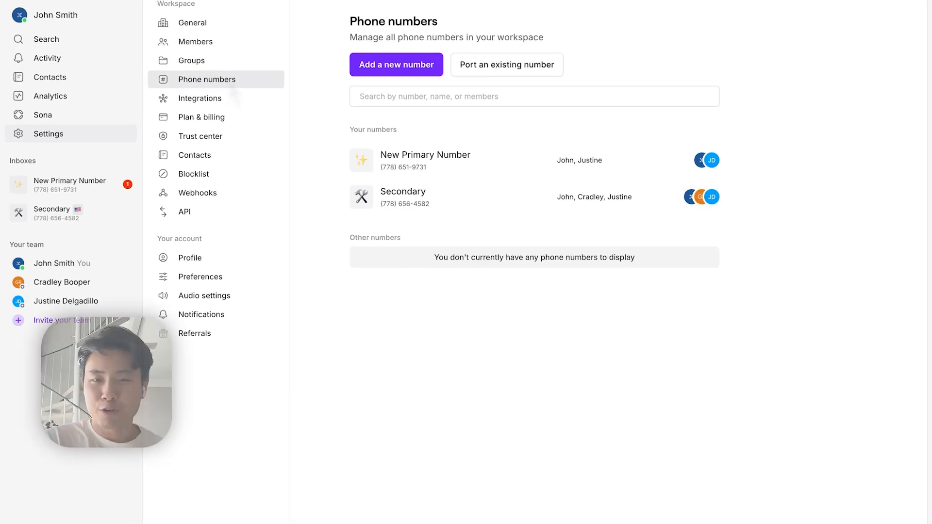
{"action": "left_click", "coordinate": [475, 68]}
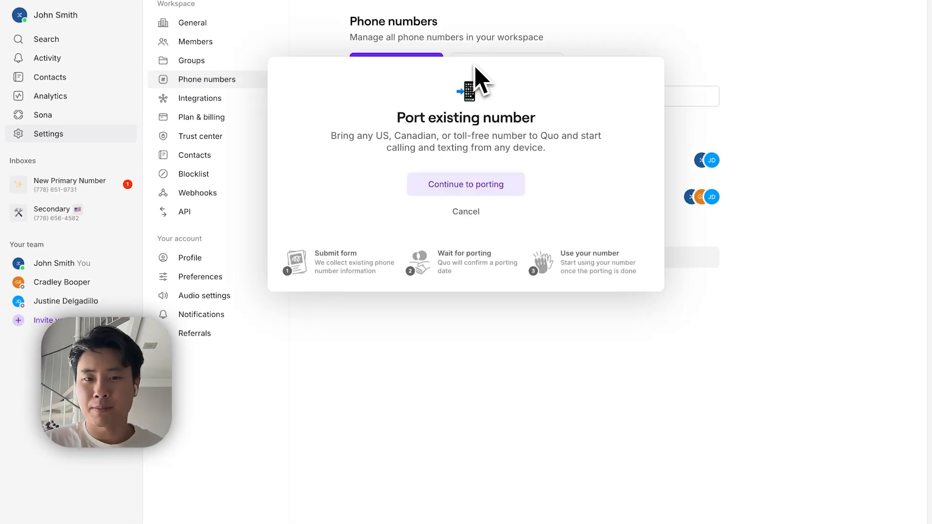
{"action": "left_click", "coordinate": [487, 187]}
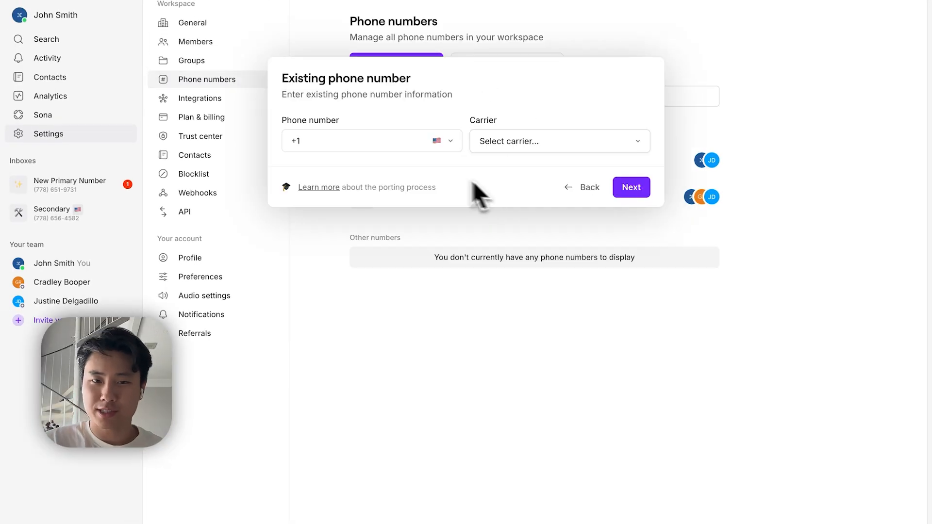
{"action": "left_click", "coordinate": [383, 146]}
{"action": "left_click", "coordinate": [495, 146]}
{"action": "left_click", "coordinate": [533, 244]}
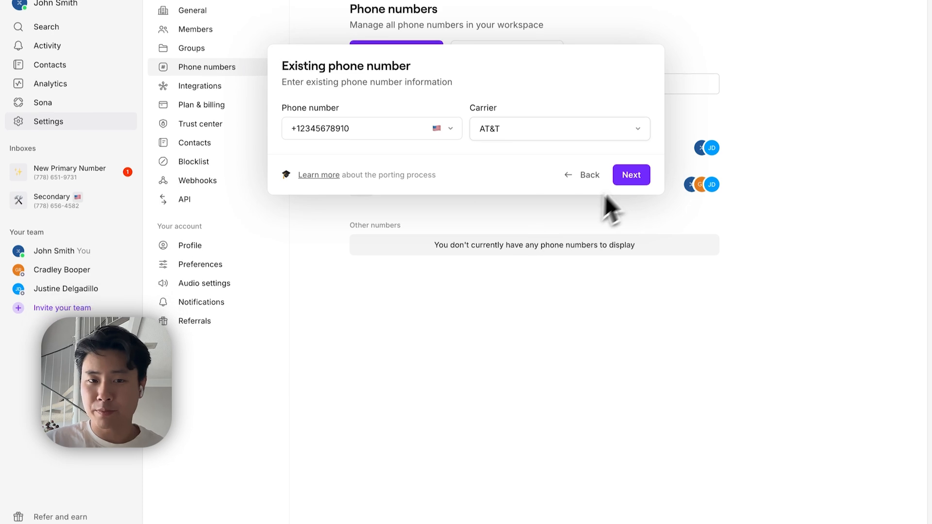
{"action": "left_click", "coordinate": [625, 177]}
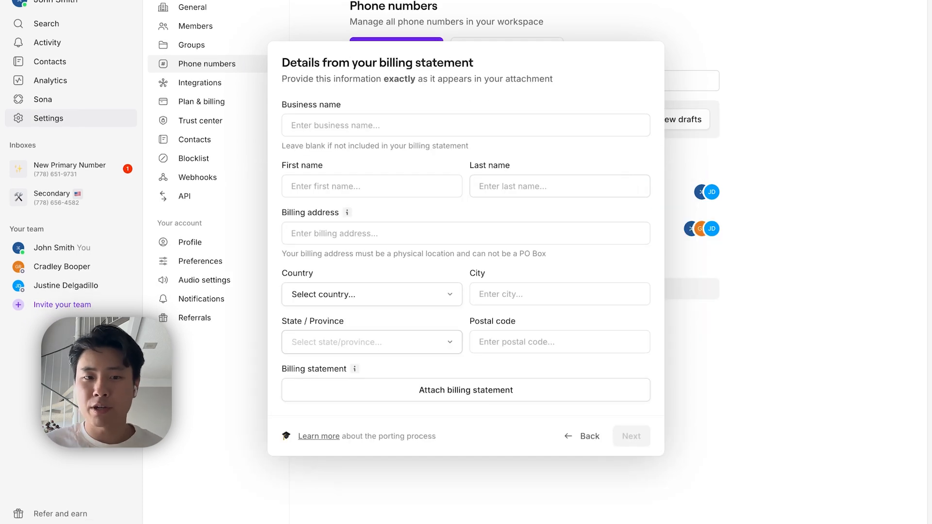
- Attach the BillingStatement PDF, enter the AT&T account number and PIN, and submit
{"action": "left_click", "coordinate": [483, 388]}
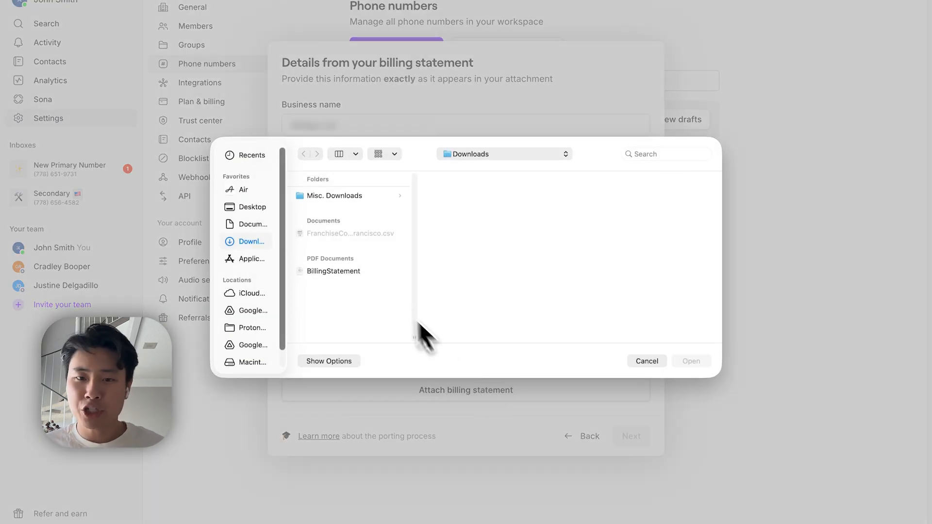
{"action": "left_click", "coordinate": [370, 271]}
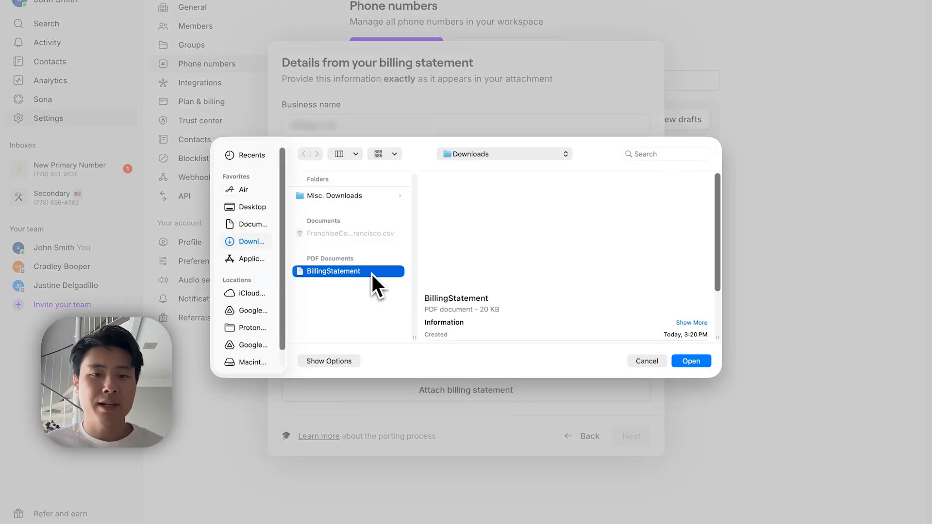
{"action": "left_click", "coordinate": [685, 361]}
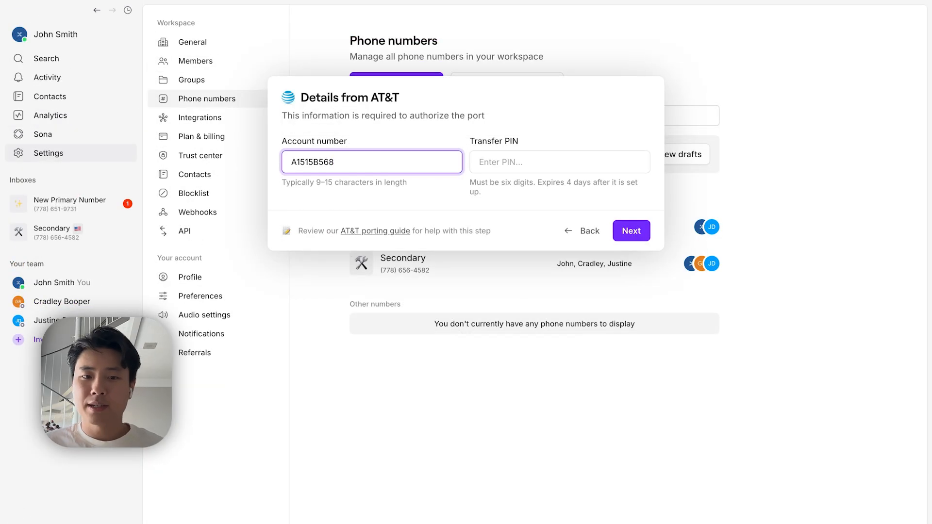
{"action": "left_click", "coordinate": [486, 163]}
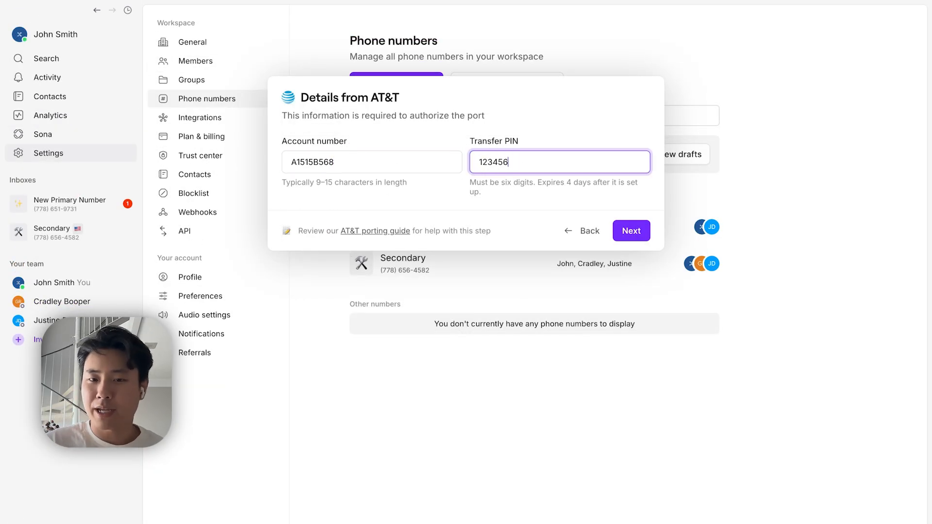
{"action": "left_click", "coordinate": [633, 231]}
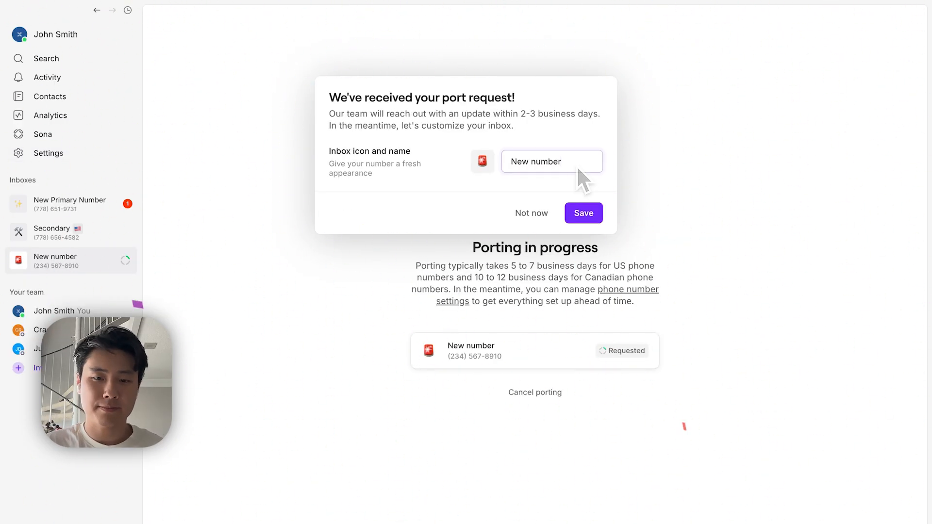
- Save Emergencies as the name of the ported number's inbox
{"action": "left_click", "coordinate": [598, 213]}
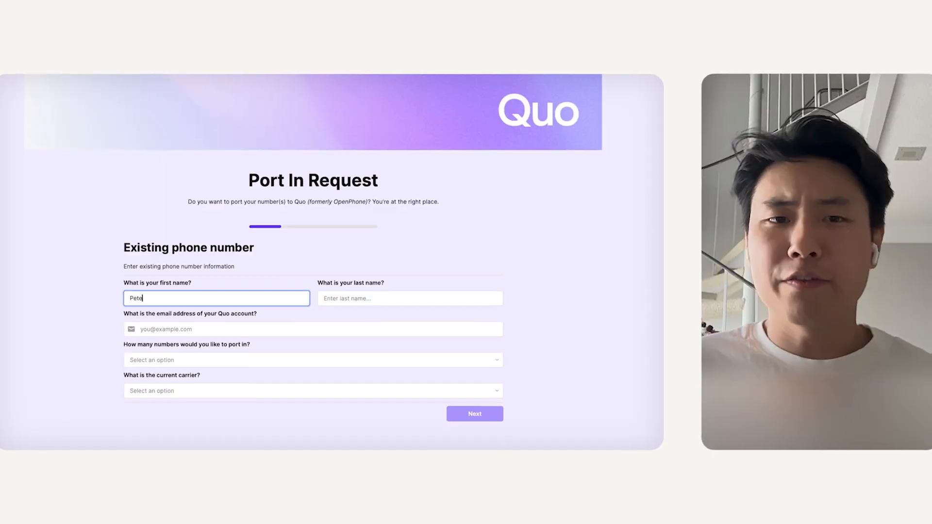
- Enter the requester's first and last name in the Port In Request form
{"action": "type", "text": "r"}
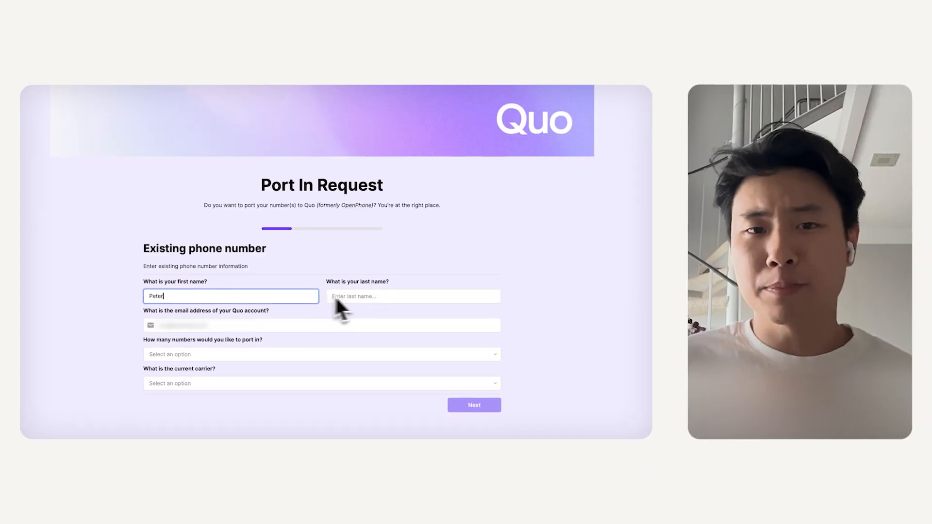
{"action": "left_click", "coordinate": [353, 299]}
{"action": "type", "text": "Martin"}
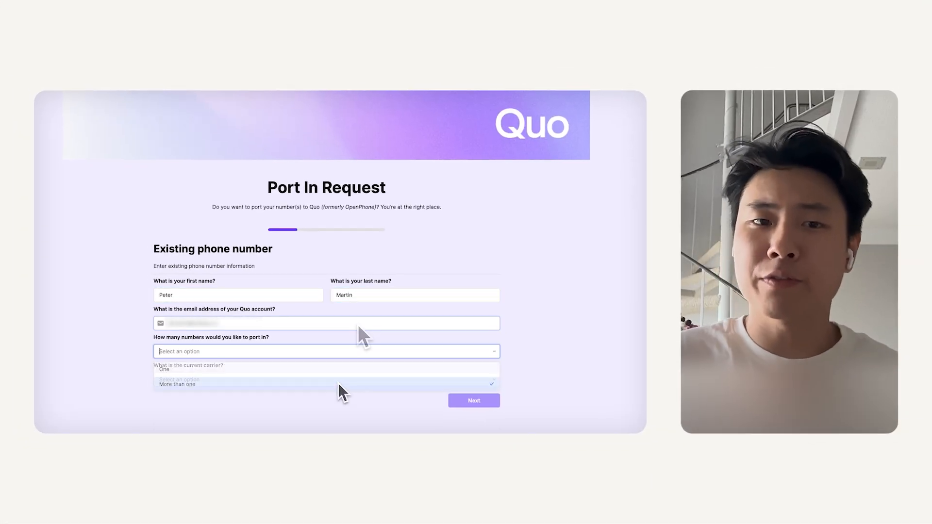
- Choose More than one number, upload PortingNumbers.csv, and set the current carrier to AT&T
{"action": "left_click", "coordinate": [339, 383]}
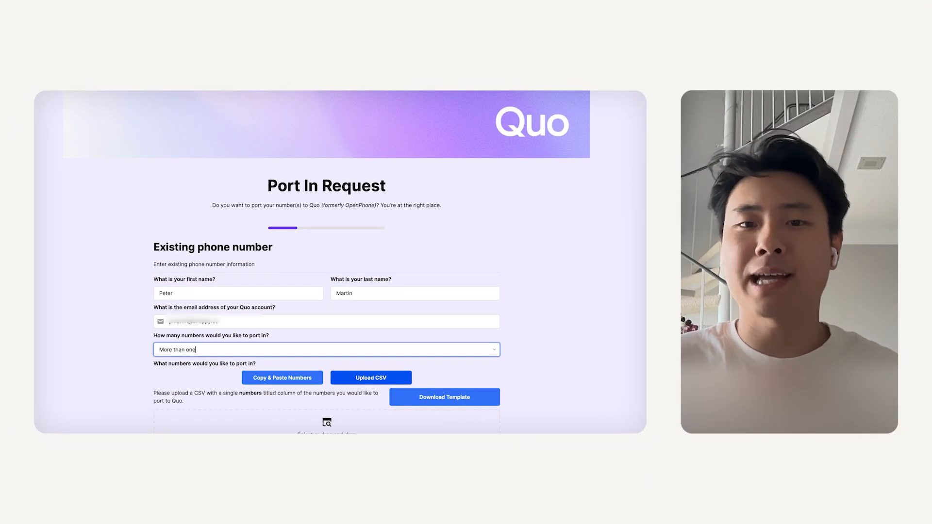
{"action": "scroll", "coordinate": [339, 384], "scroll_direction": "down", "scroll_amount": 5}
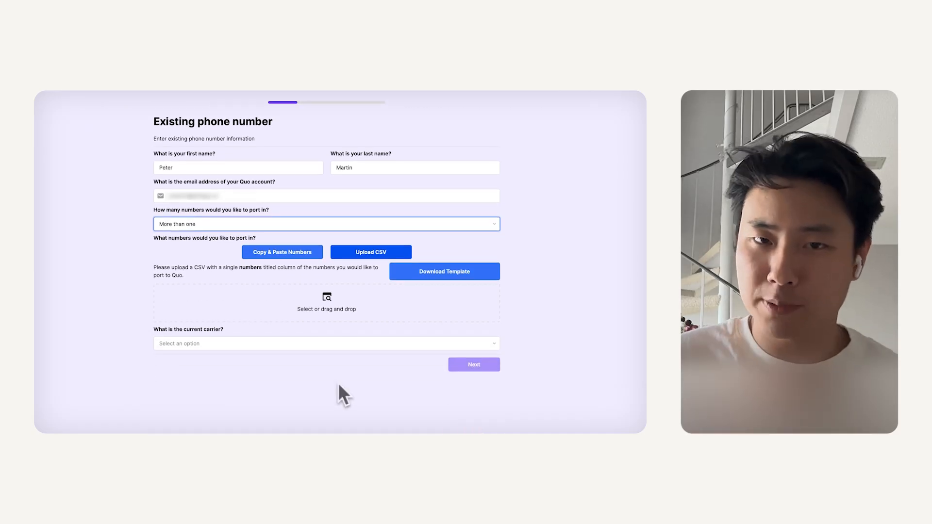
{"action": "left_click", "coordinate": [336, 318]}
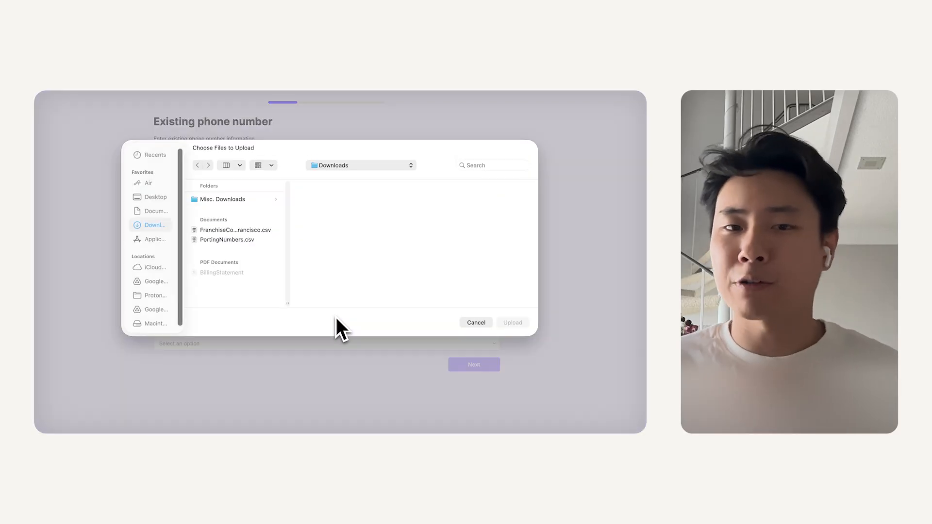
{"action": "left_click", "coordinate": [249, 243]}
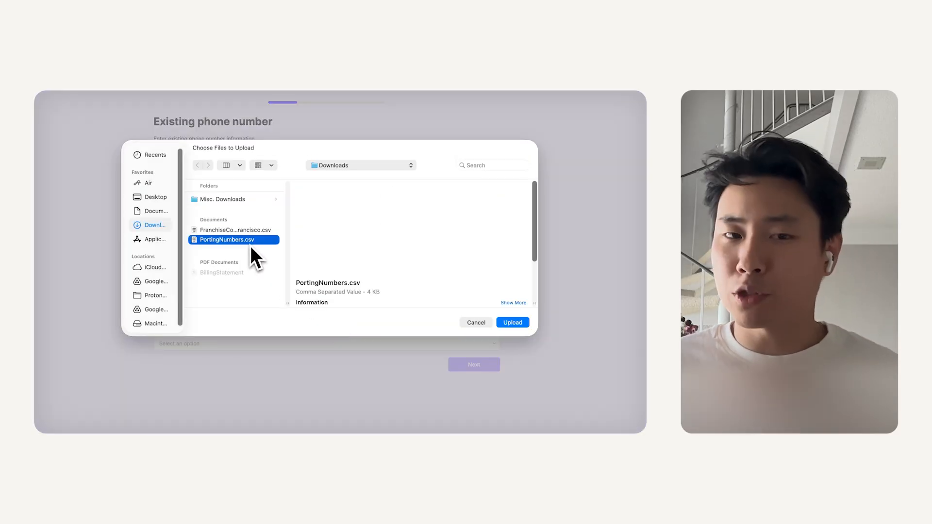
{"action": "left_click", "coordinate": [505, 323]}
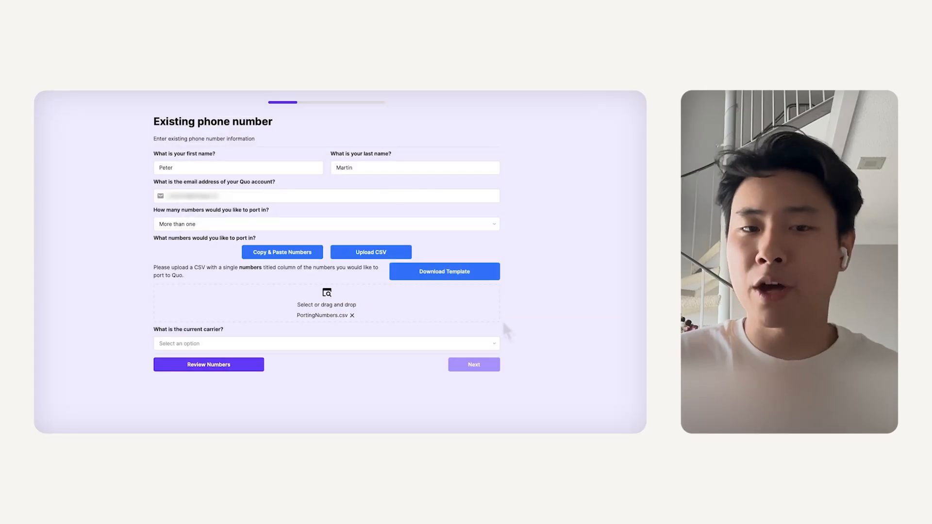
{"action": "left_click", "coordinate": [480, 344]}
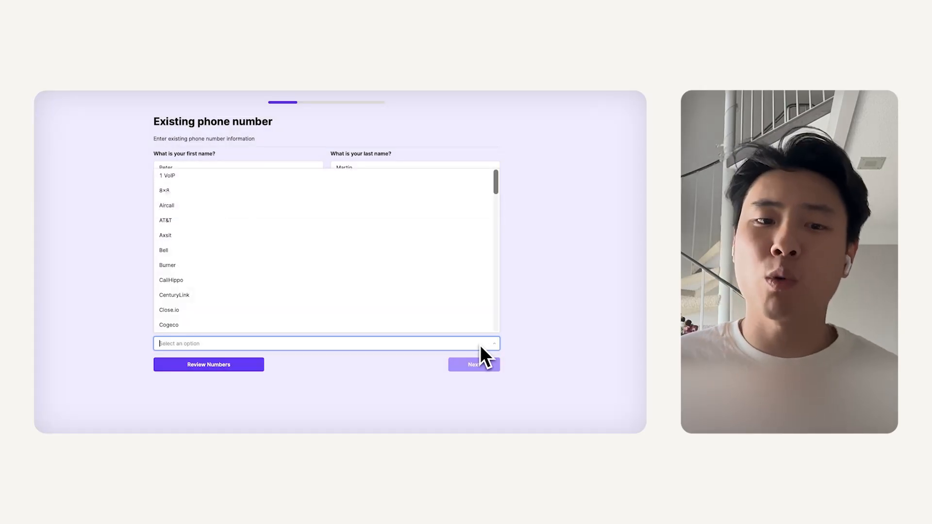
{"action": "left_click", "coordinate": [246, 222]}
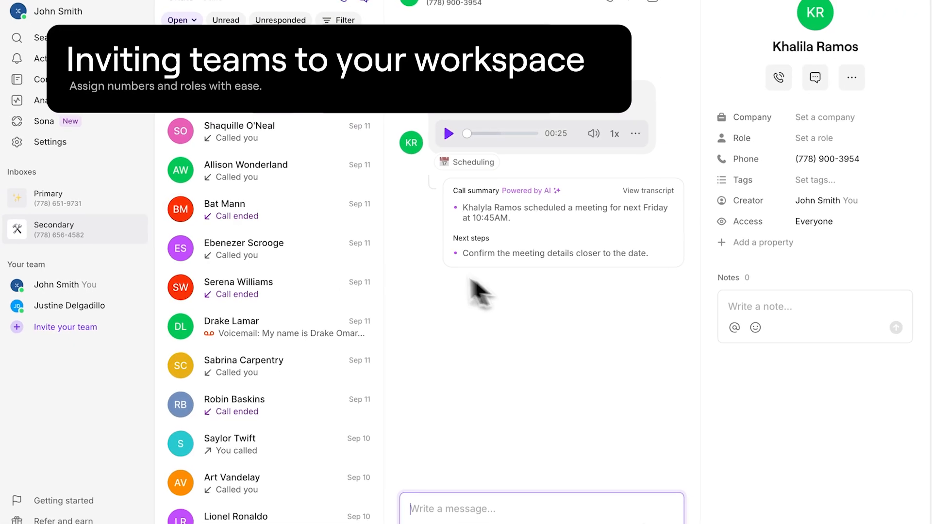
- Open Settings to the Workspace General page for the Whippy workspace
{"action": "left_click", "coordinate": [17, 132]}
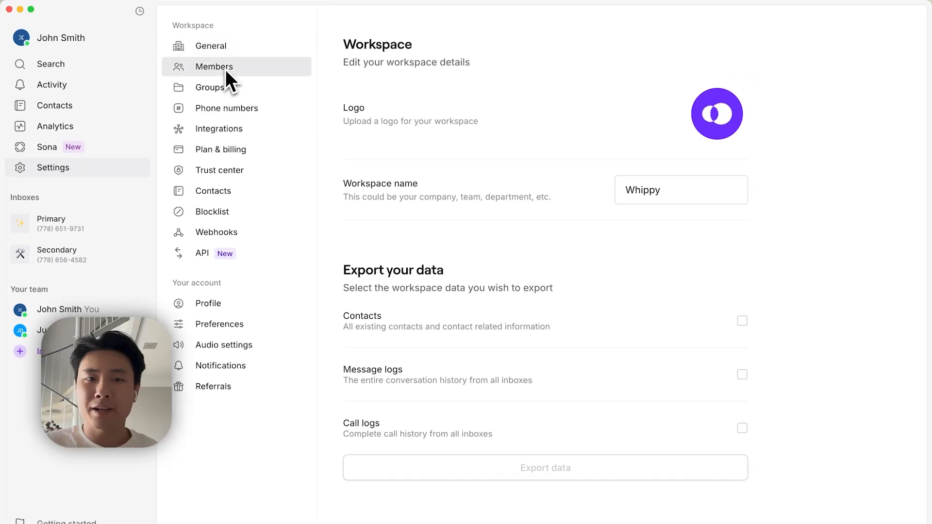
- Add the two teammates' email addresses to the Members invite list
{"action": "left_click", "coordinate": [206, 54]}
{"action": "left_click", "coordinate": [682, 185]}
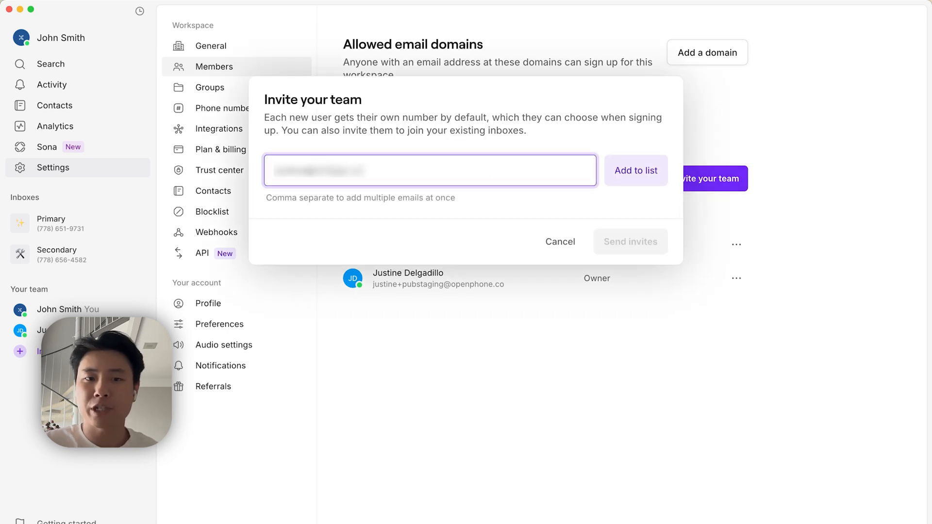
{"action": "left_click", "coordinate": [660, 184]}
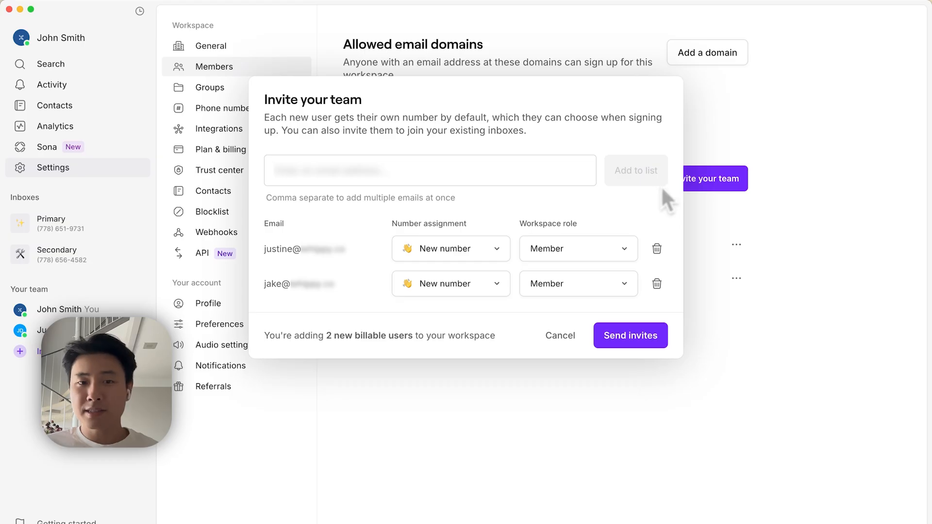
- Make the first invitee an Admin and assign the Secondary inbox to the second
{"action": "left_click", "coordinate": [619, 241]}
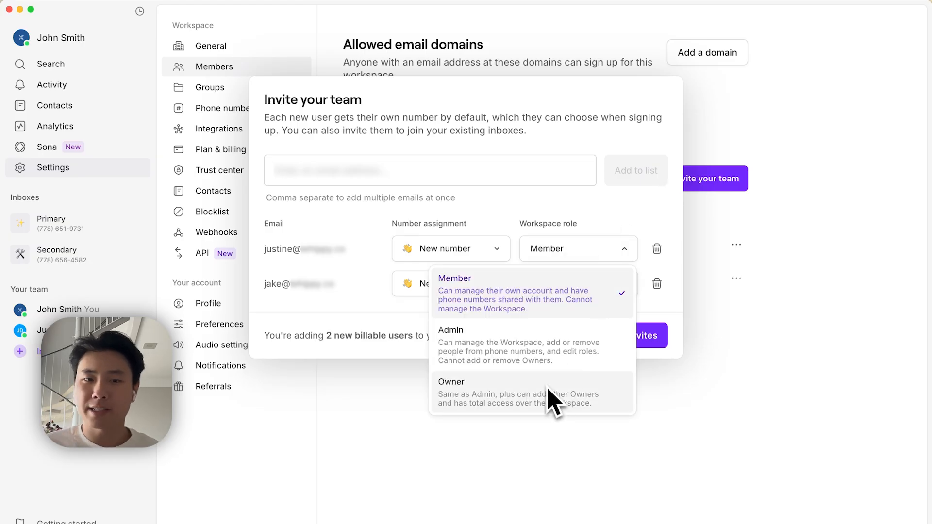
{"action": "left_click", "coordinate": [534, 357]}
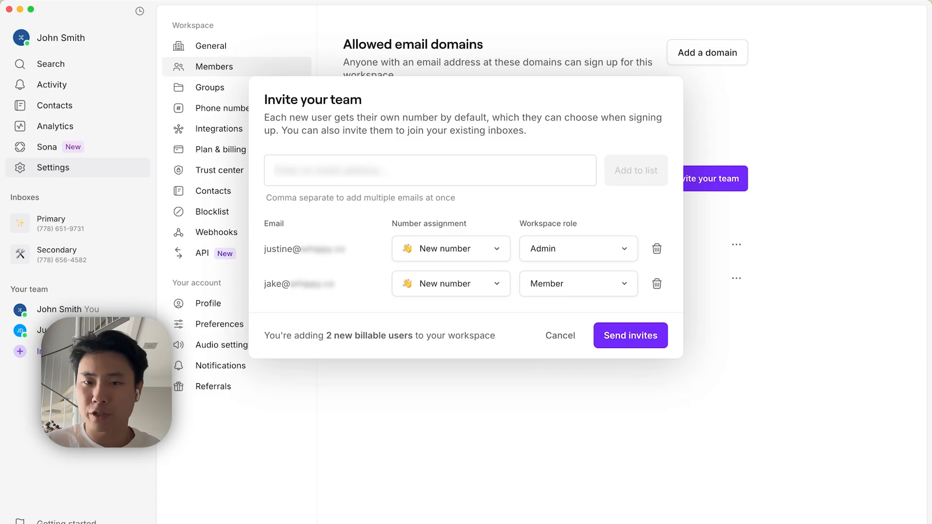
{"action": "left_click", "coordinate": [486, 294]}
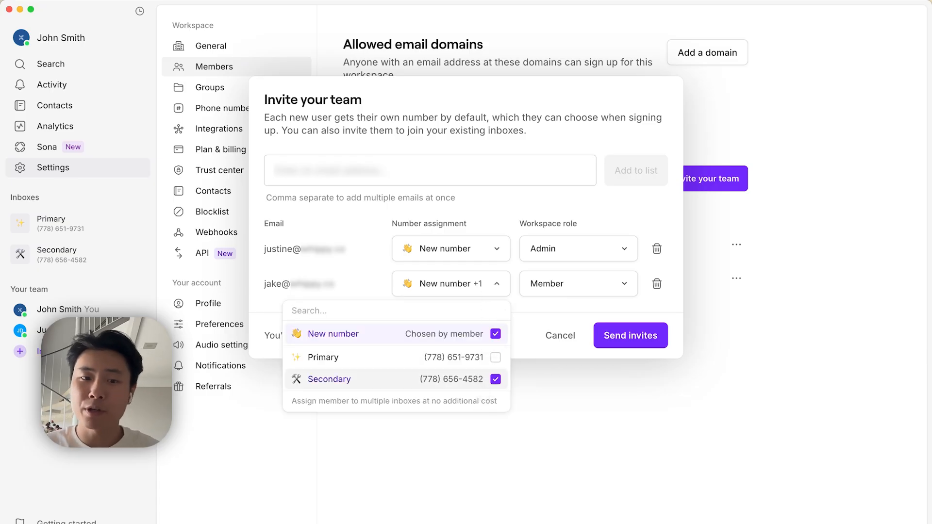
{"action": "left_click", "coordinate": [531, 320]}
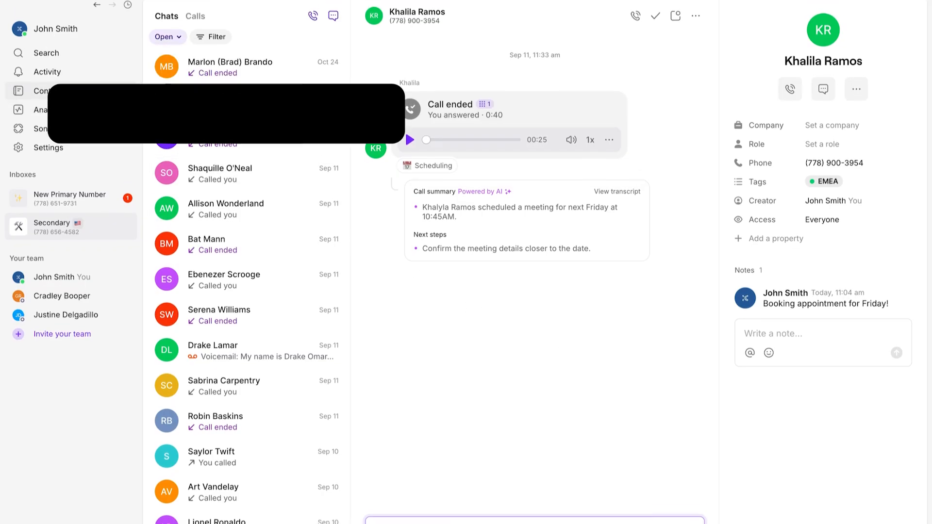
- Import FranchiseContacts_SanFrancisco.csv into Contacts and check the First Name column mapping
{"action": "left_click", "coordinate": [63, 78]}
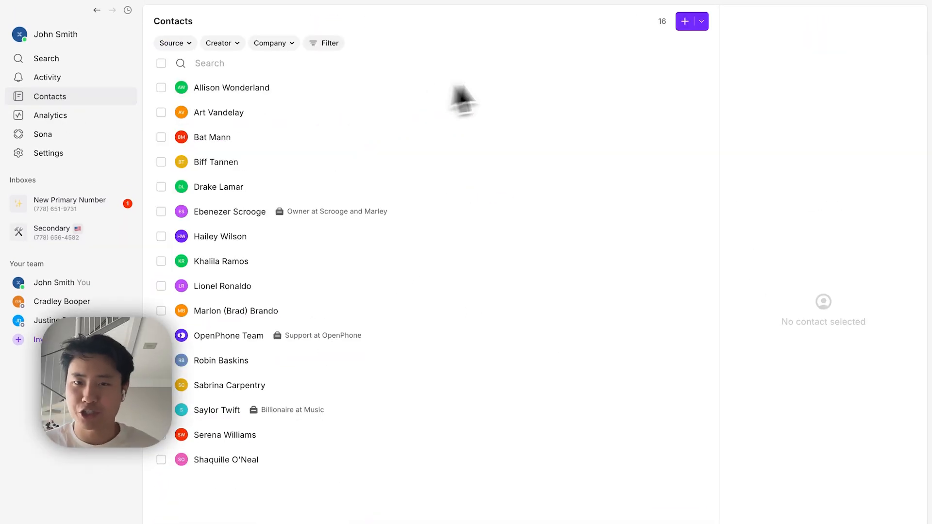
{"action": "left_click", "coordinate": [701, 21]}
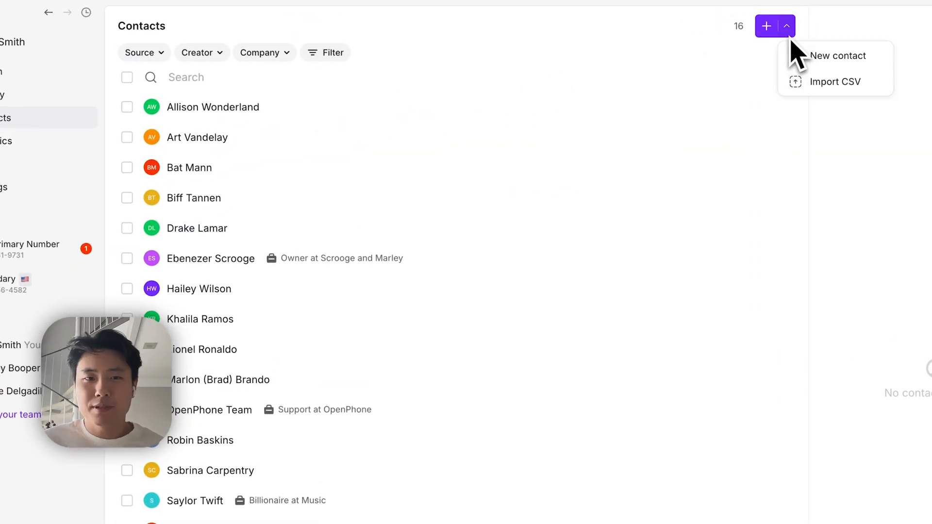
{"action": "left_click", "coordinate": [800, 82]}
{"action": "left_click", "coordinate": [613, 194]}
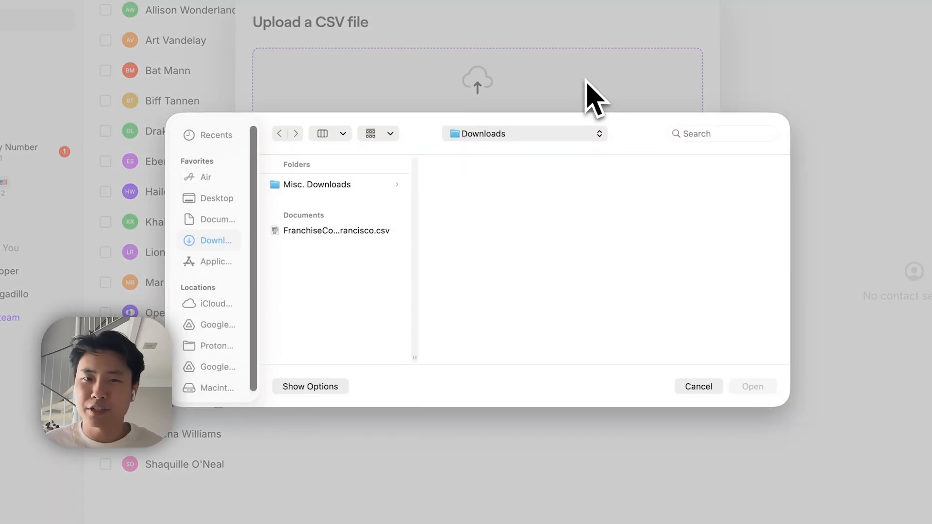
{"action": "left_click", "coordinate": [374, 232]}
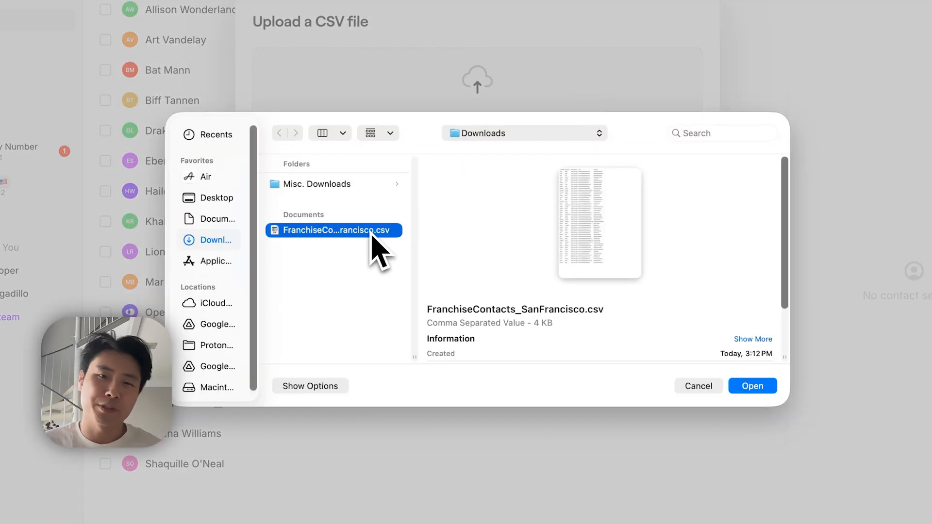
{"action": "left_click", "coordinate": [759, 390]}
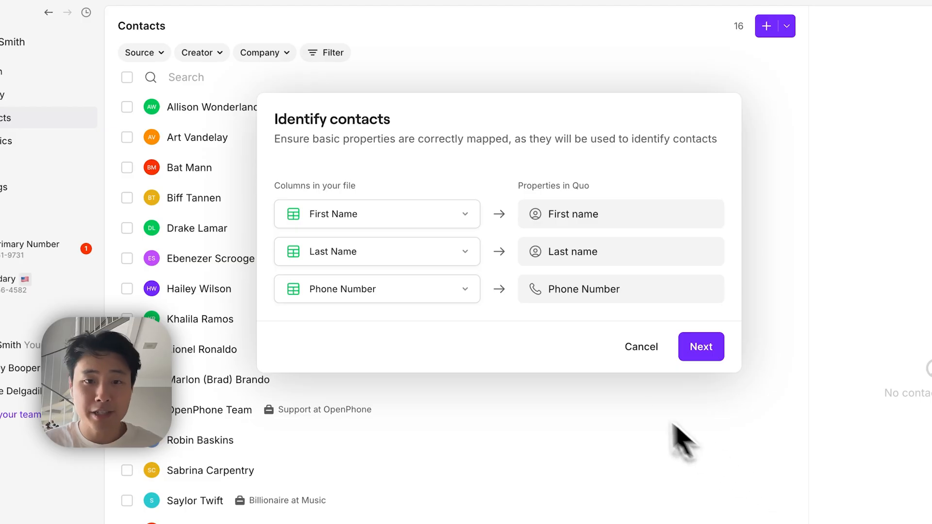
{"action": "left_click", "coordinate": [443, 214]}
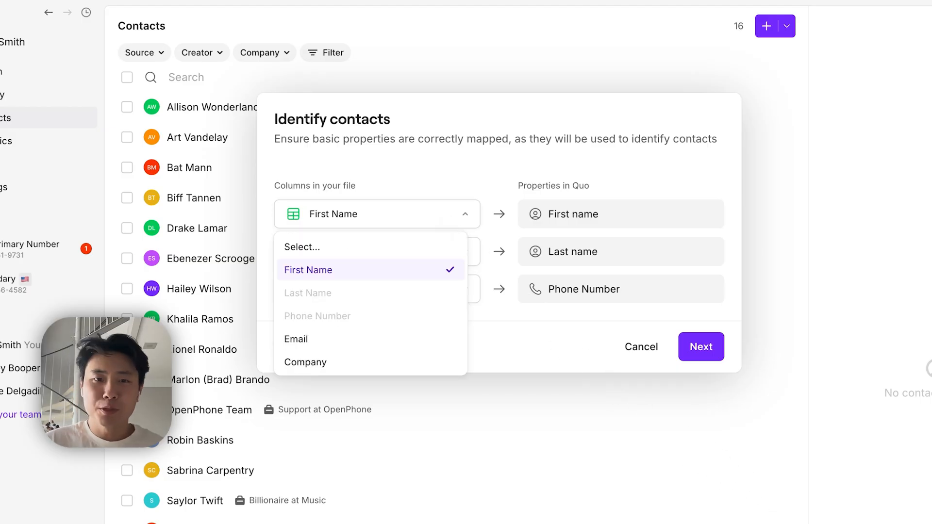
- Keep the Email column mapped to Email, accept the mappings, and confirm consent for 50 contacts
{"action": "left_click", "coordinate": [696, 354]}
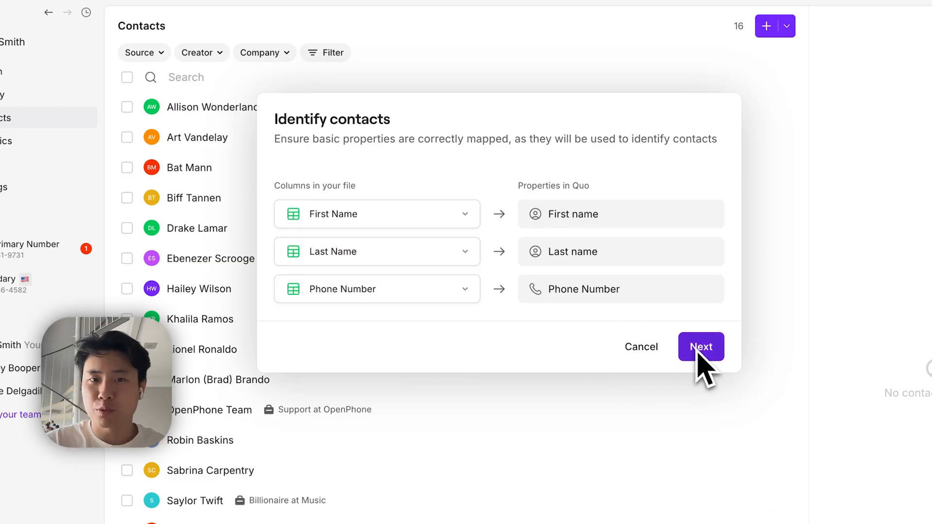
{"action": "left_click", "coordinate": [698, 355]}
{"action": "left_click", "coordinate": [662, 337]}
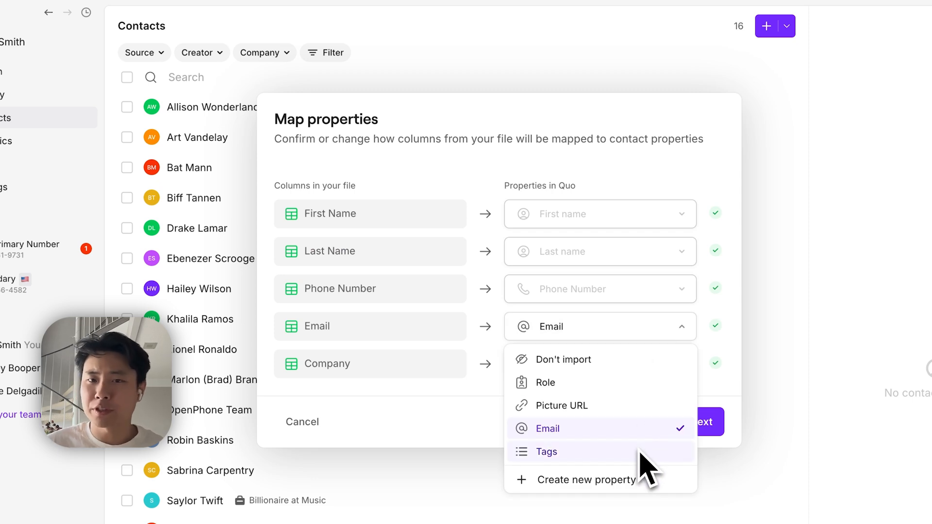
{"action": "left_click", "coordinate": [726, 398]}
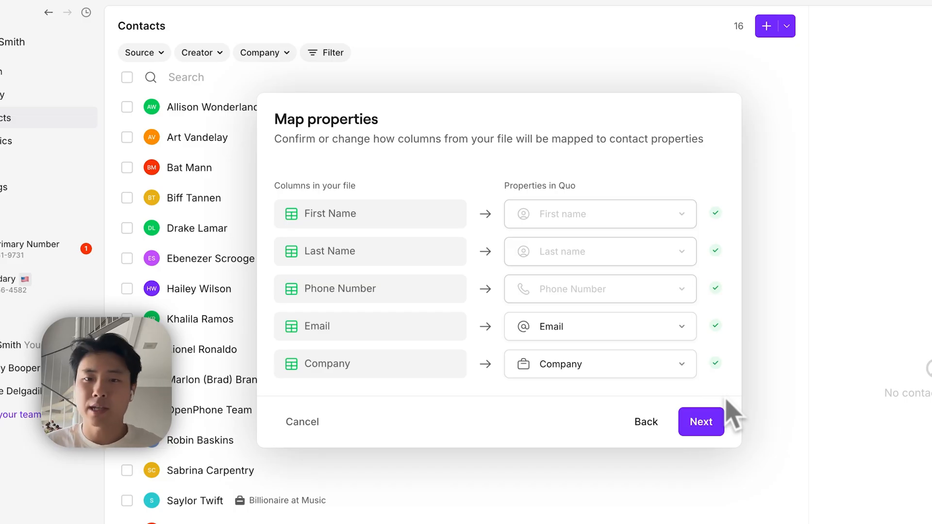
{"action": "left_click", "coordinate": [705, 424]}
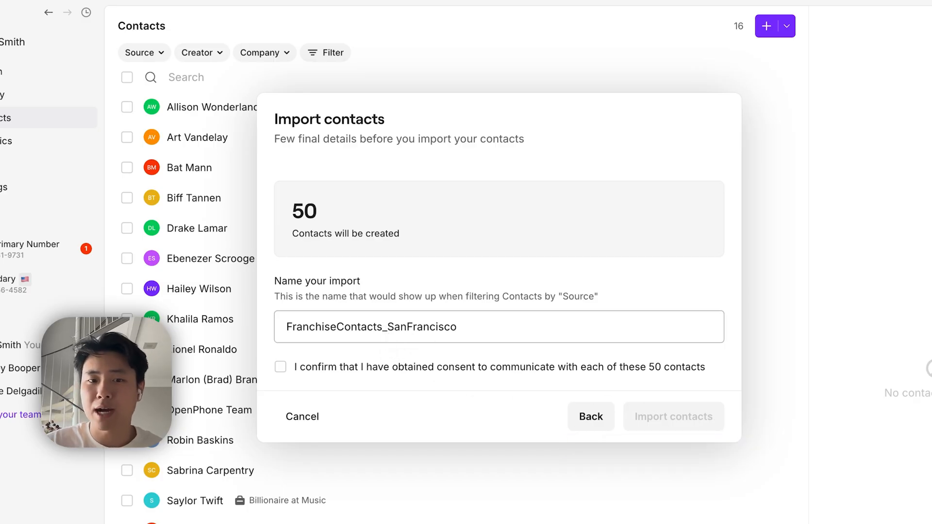
{"action": "left_click", "coordinate": [447, 368]}
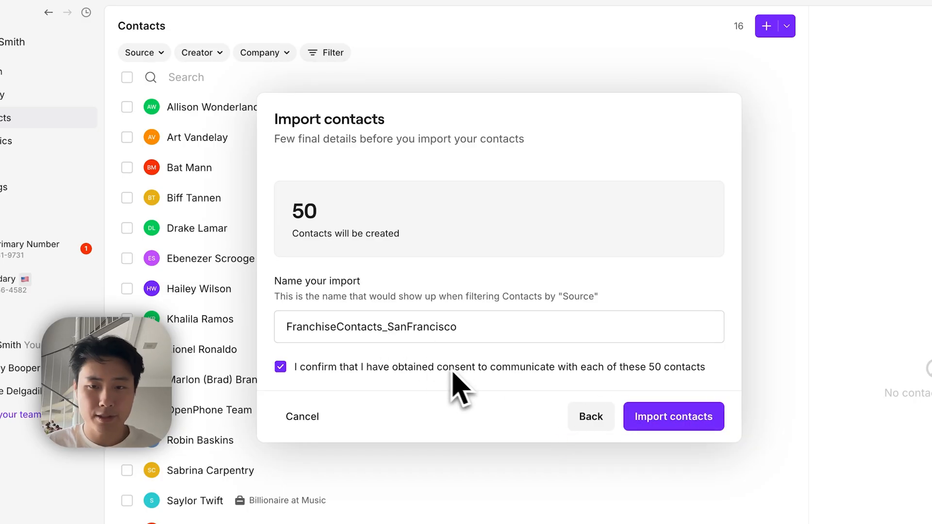